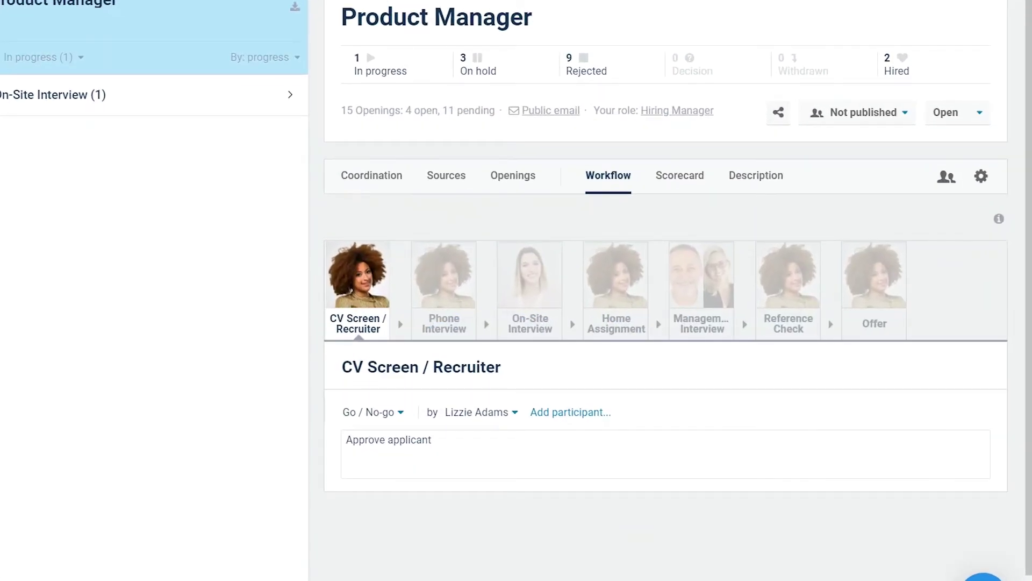
# Review the Phone, On-Site, Management Interview and Reference Check workflow steps of the Product Manager position
pyautogui.click(444, 291)
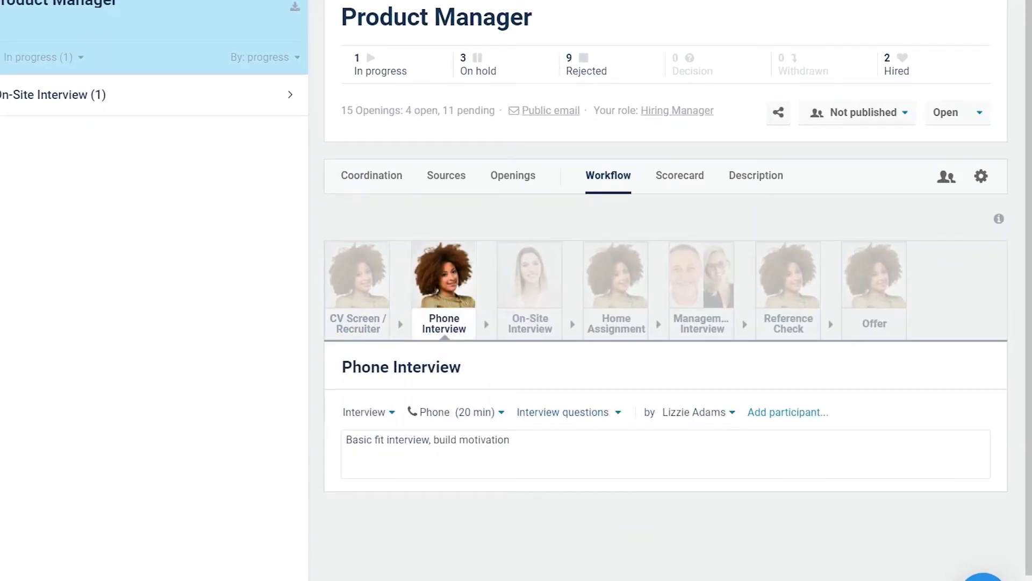
pyautogui.click(530, 290)
pyautogui.click(702, 290)
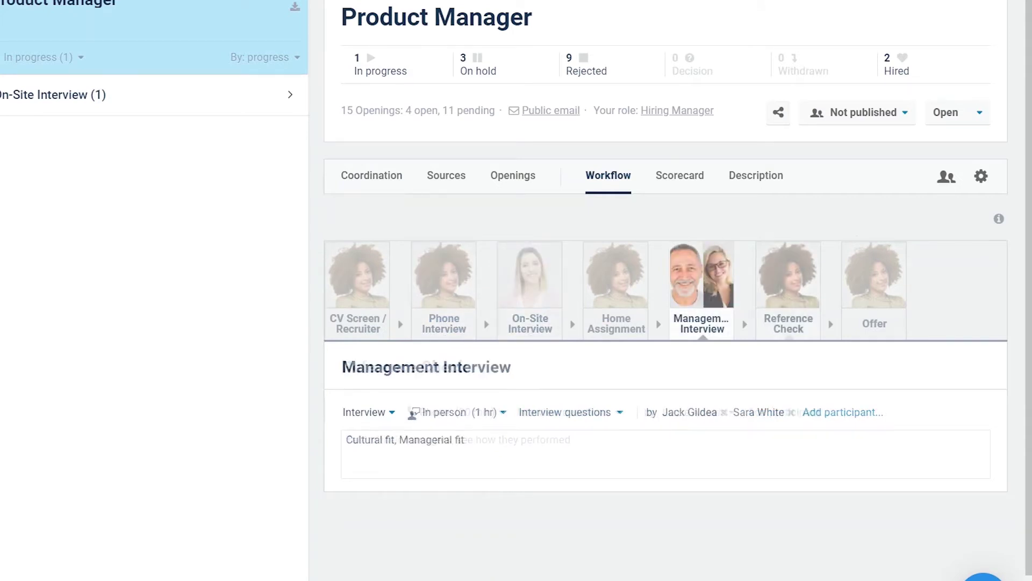
pyautogui.click(788, 291)
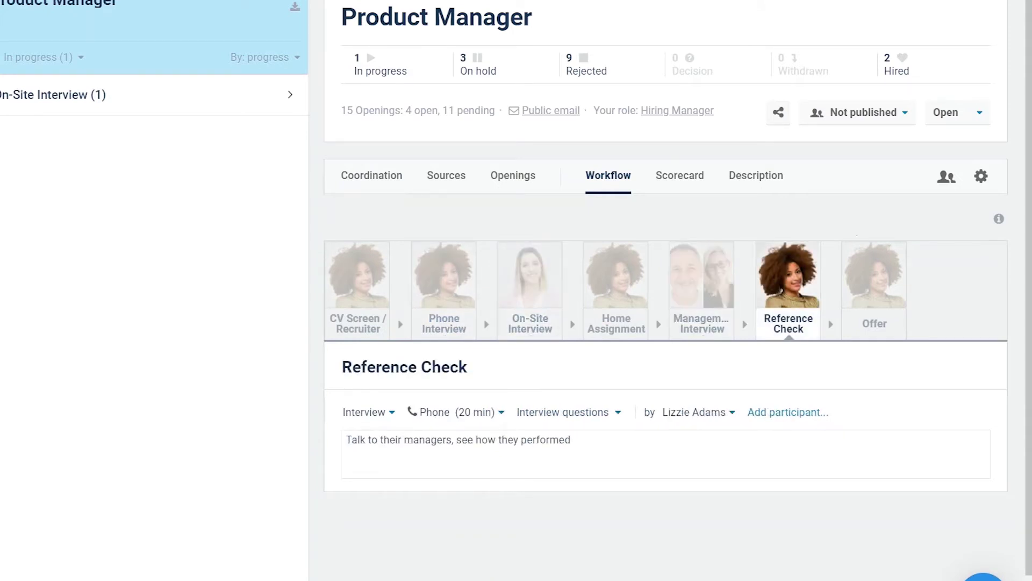
# Check the Phone (20 min) meeting settings and the Hiring team, then return to the workflow steps
pyautogui.click(501, 414)
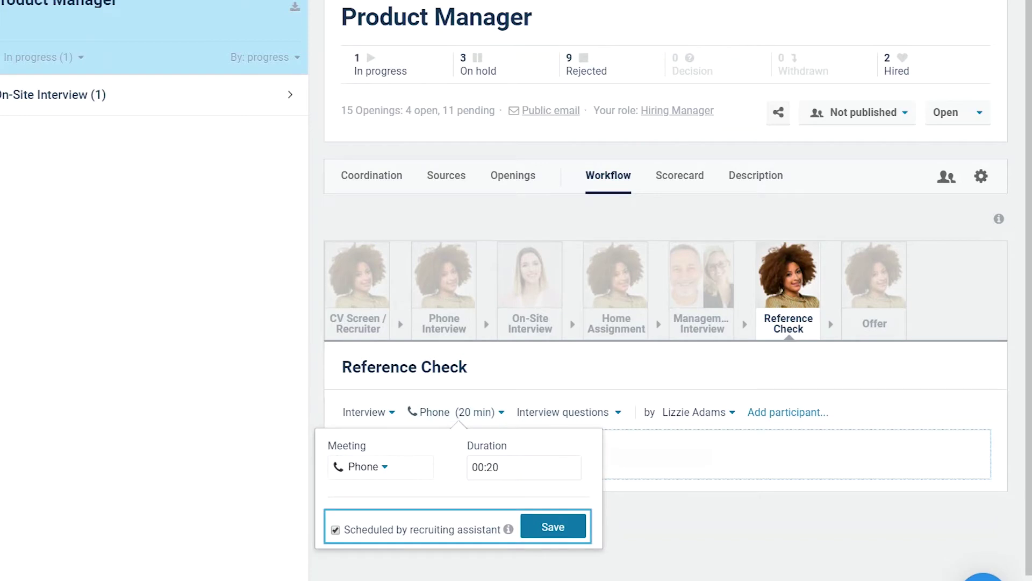
pyautogui.click(335, 530)
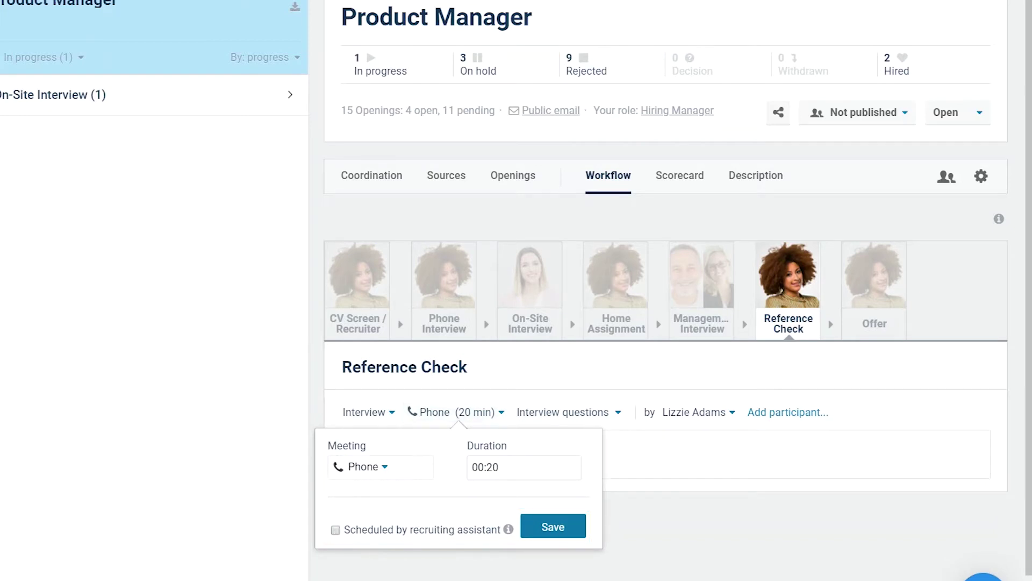
pyautogui.click(947, 176)
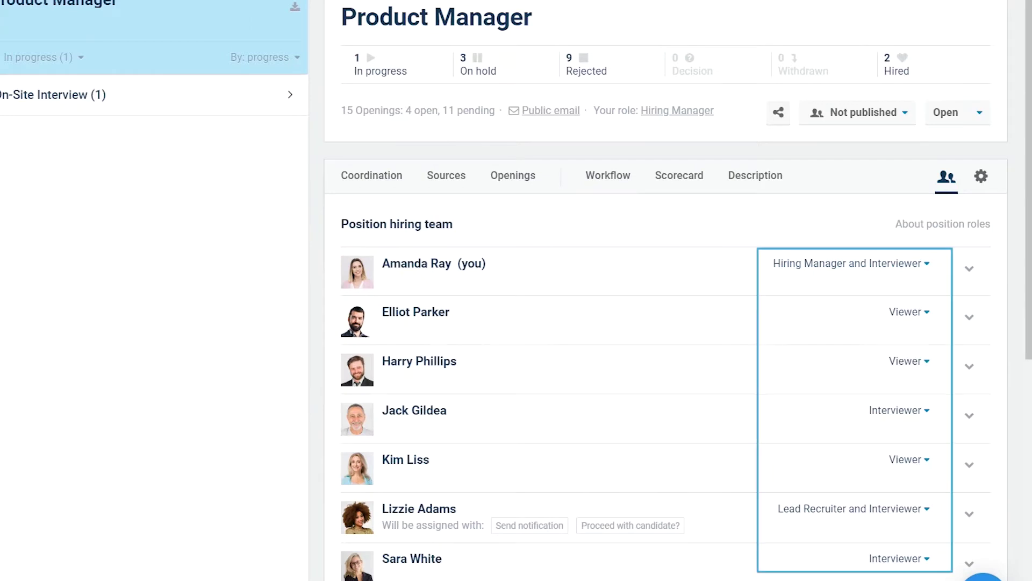
pyautogui.click(626, 183)
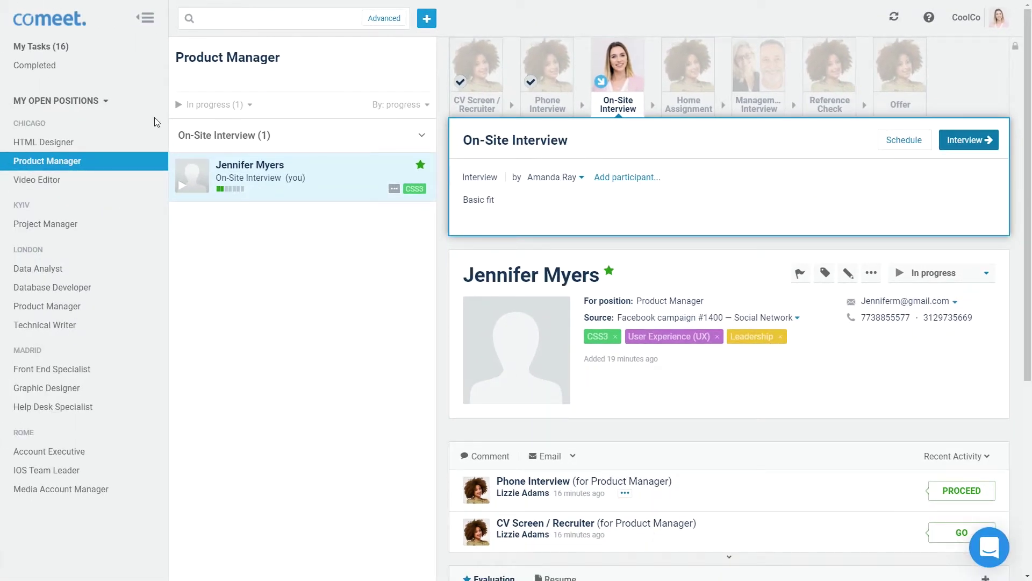
# Open the candidate's task under 'Interview: unscheduled (1)' in My Tasks
pyautogui.click(74, 49)
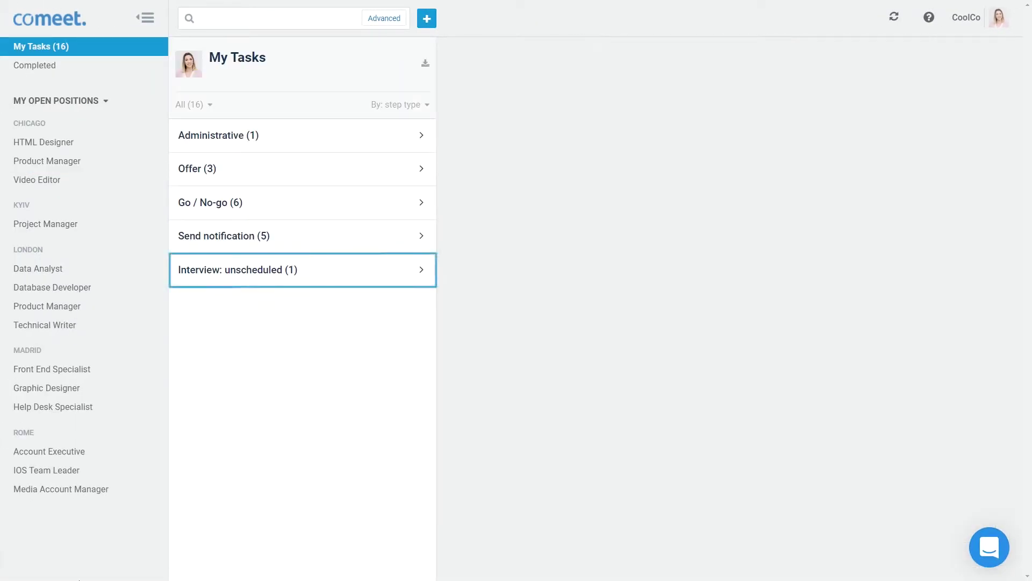
pyautogui.click(432, 271)
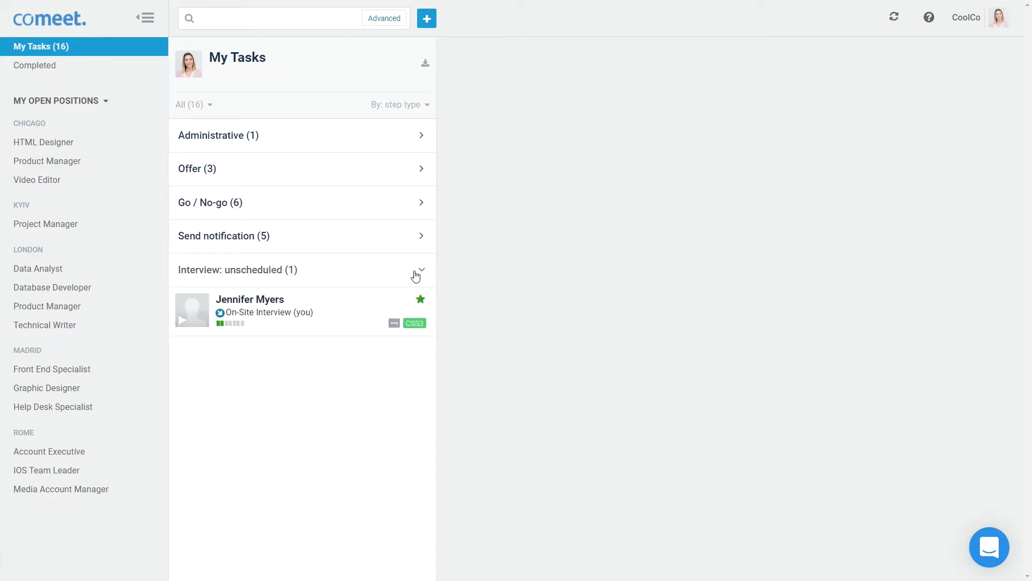
pyautogui.click(362, 311)
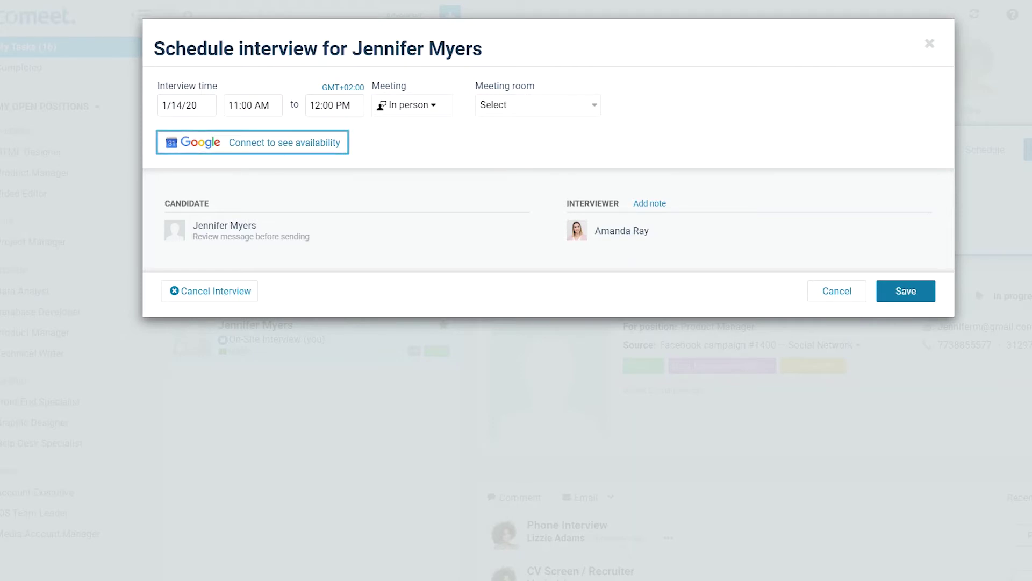
# Connect Google Calendar and allow access so existing busy slots for Jan 12–18, 2020 appear
pyautogui.click(295, 142)
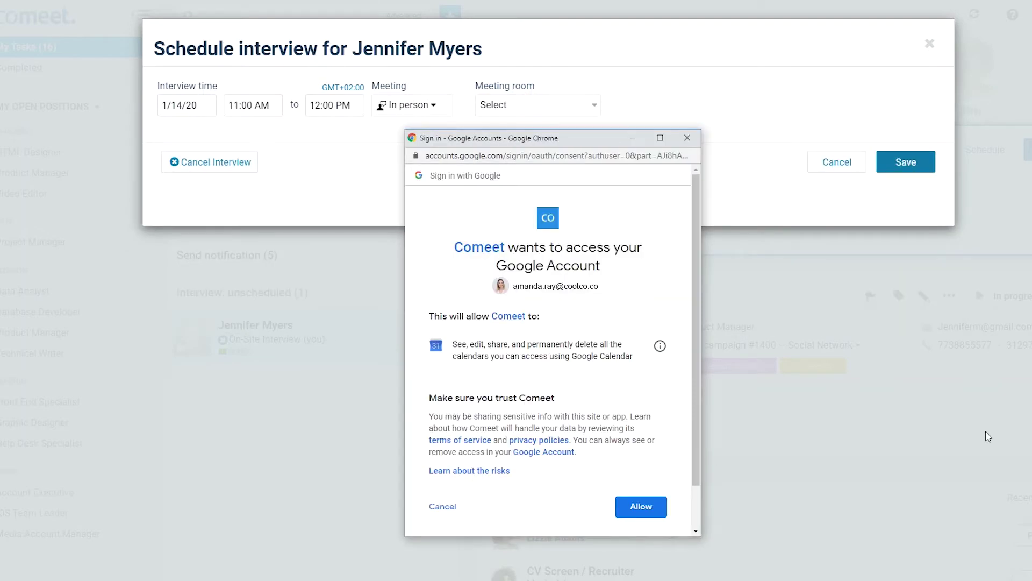
pyautogui.click(641, 506)
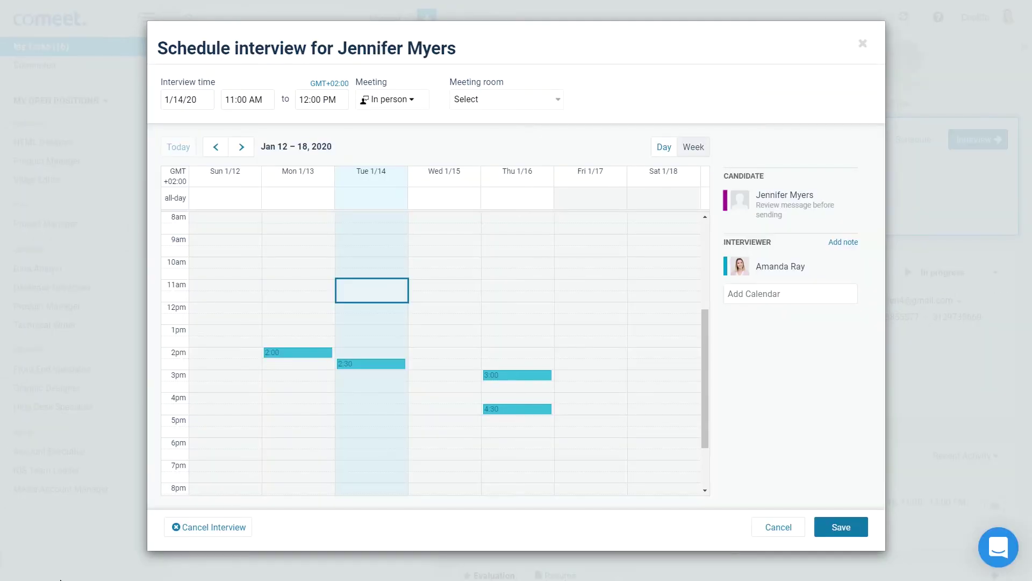
# Schedule the on-site interview for Thu 1/16/20, 1:00–2:00 PM, in Board Room #1121
pyautogui.click(188, 99)
pyautogui.click(229, 192)
pyautogui.click(245, 99)
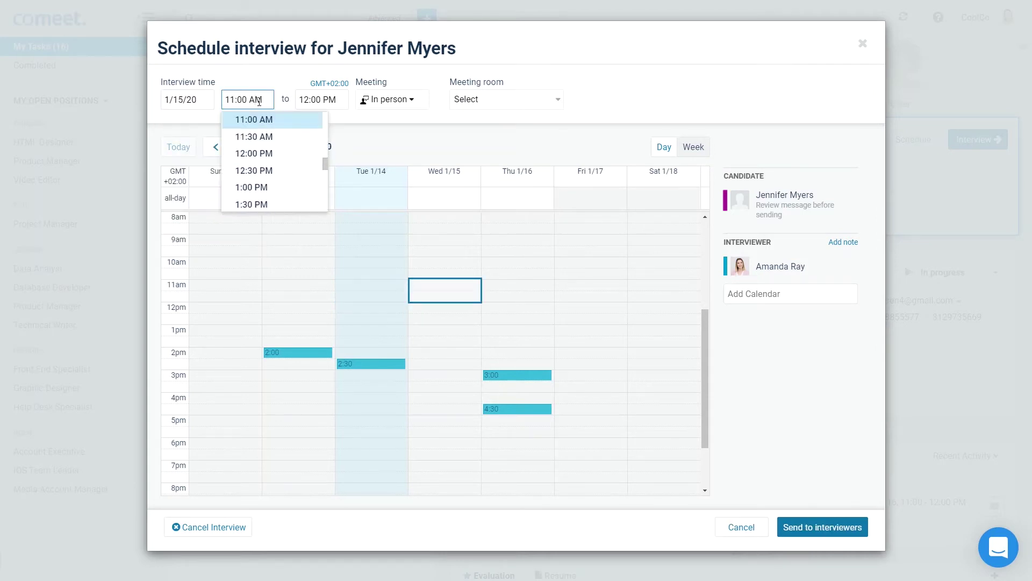
pyautogui.click(266, 185)
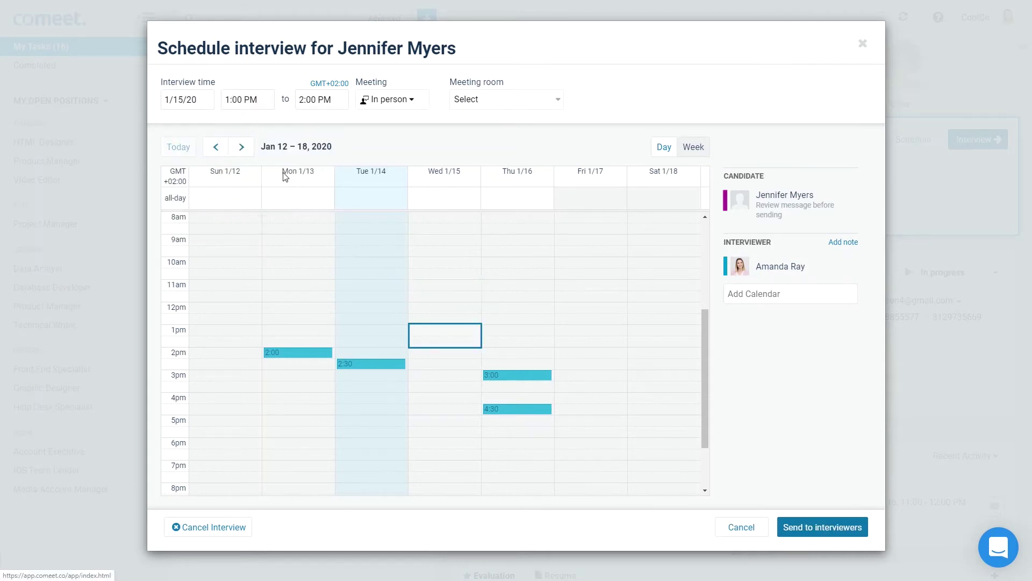
pyautogui.click(526, 331)
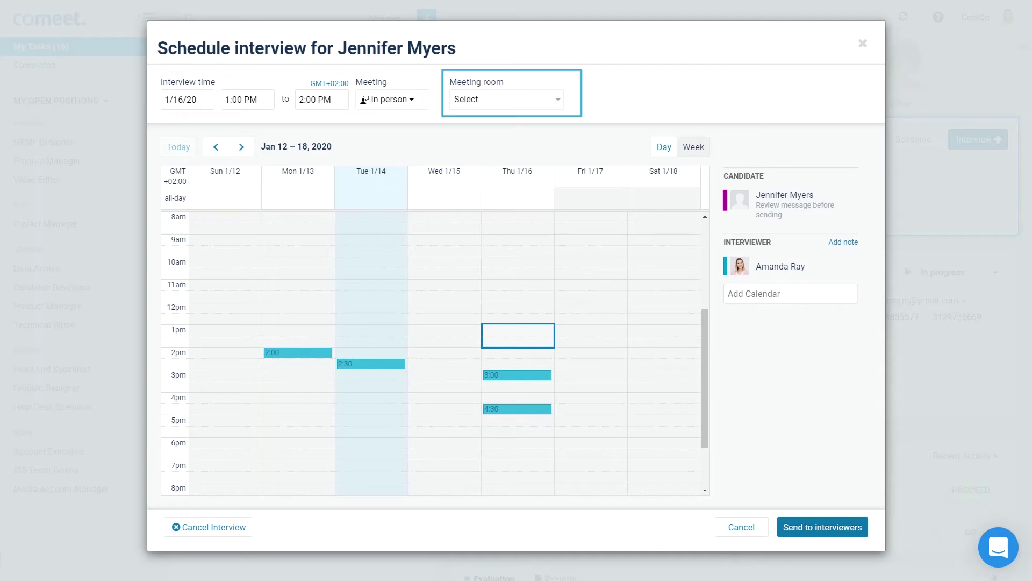
pyautogui.click(554, 99)
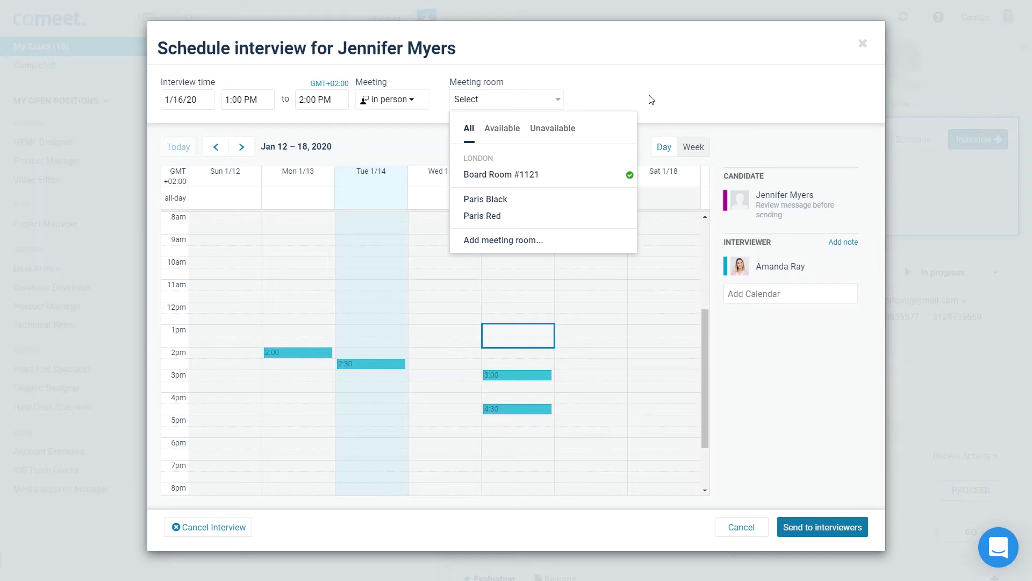
pyautogui.click(596, 175)
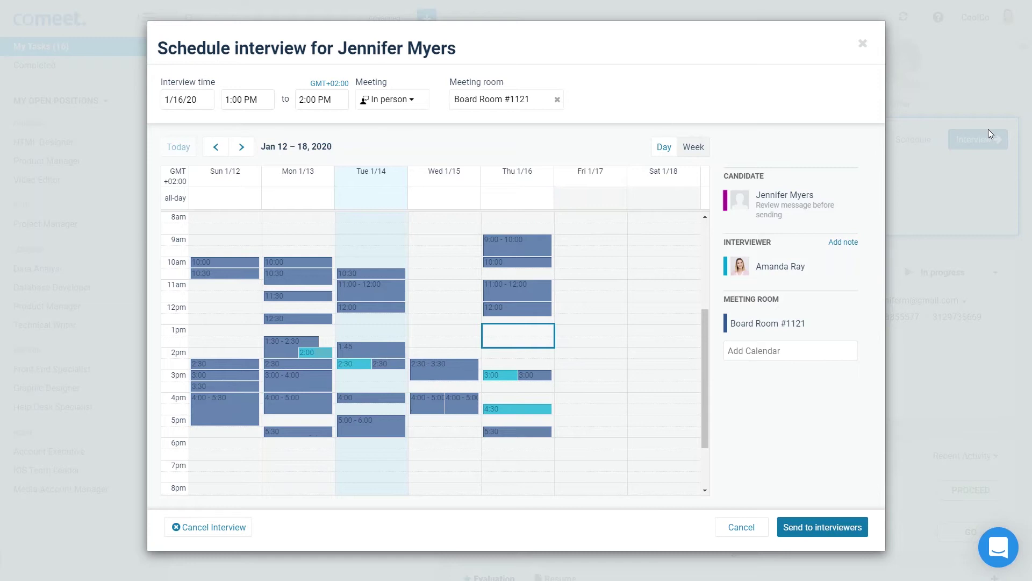
# Send the Thursday 1:00 PM schedule to interviewers and email the invitation to the candidate
pyautogui.press('Return')
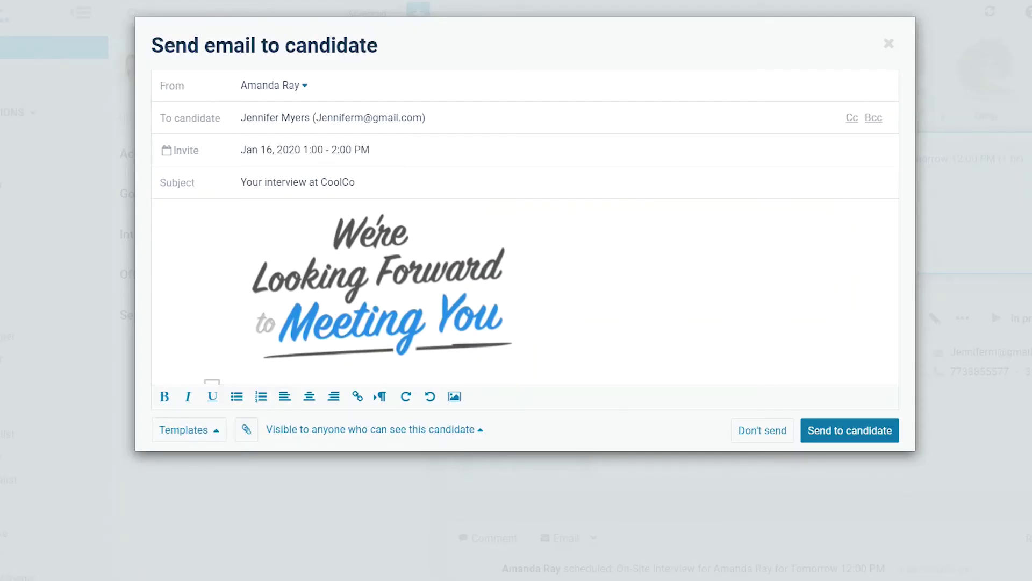
pyautogui.moveTo(896, 237); pyautogui.dragTo(896, 281)
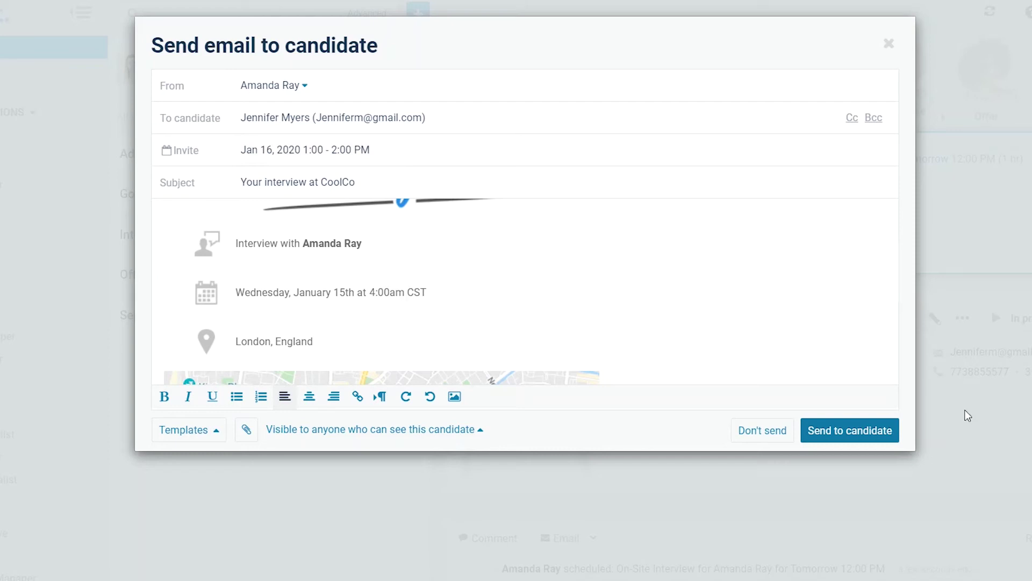
pyautogui.click(893, 427)
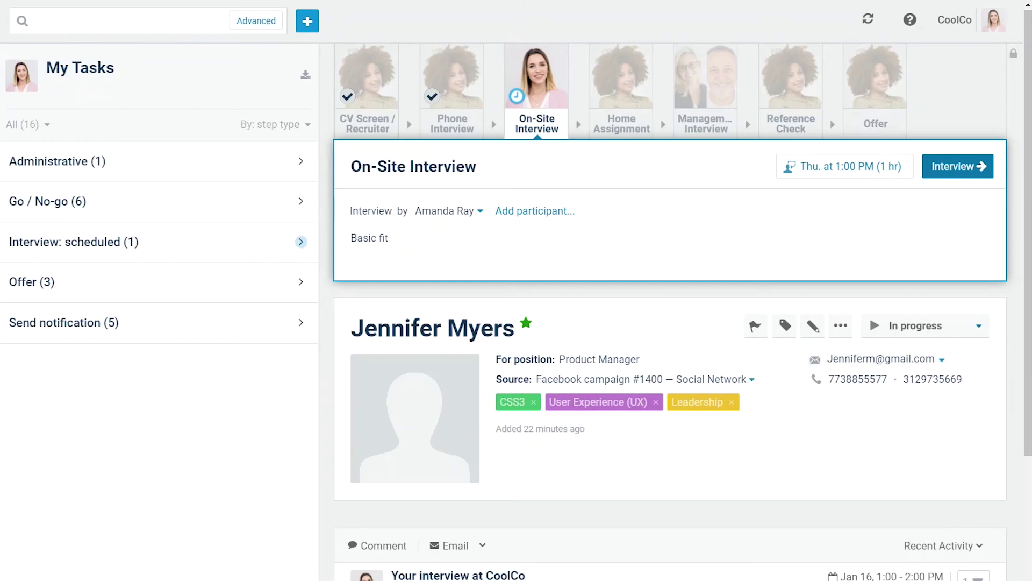
# Move the interview to Tue 1/21 at 10:00 AM and send the new time to interviewers
pyautogui.click(889, 166)
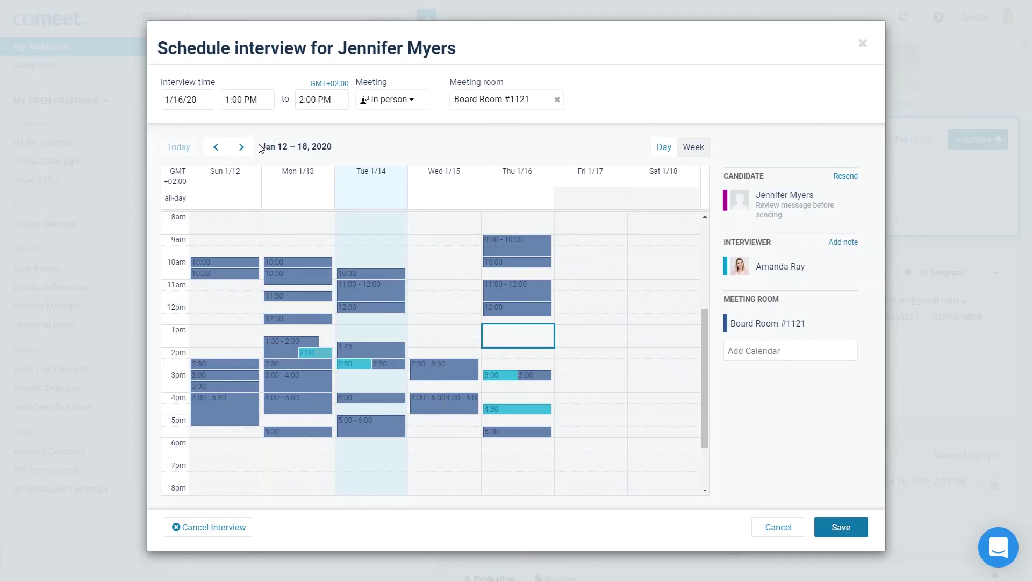
pyautogui.click(248, 149)
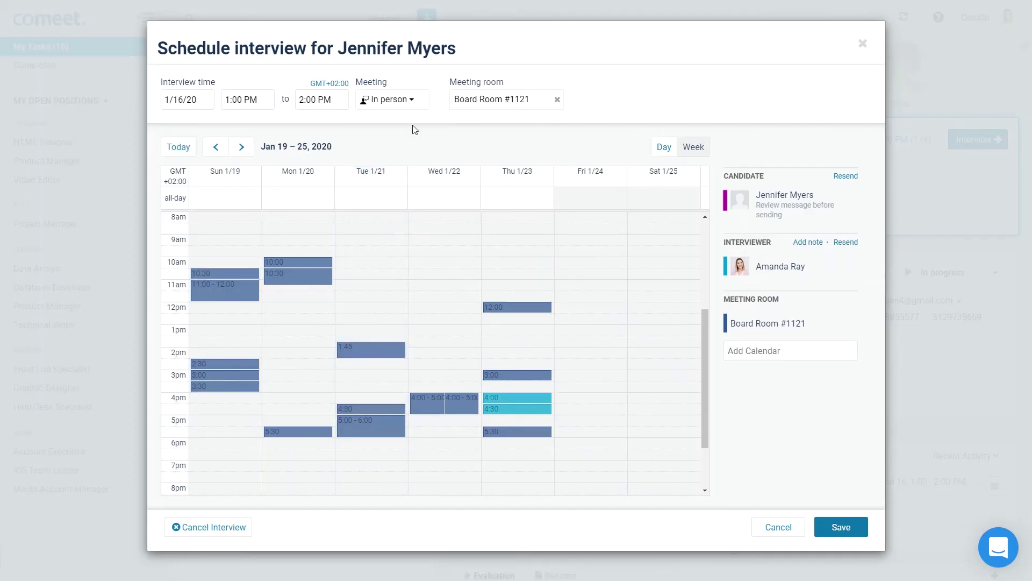
pyautogui.click(404, 264)
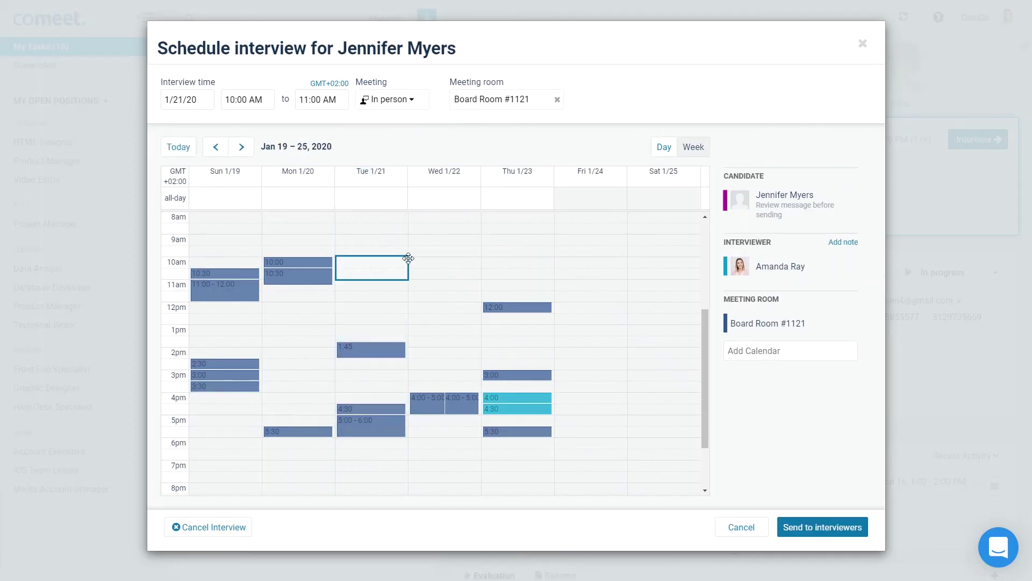
pyautogui.click(857, 527)
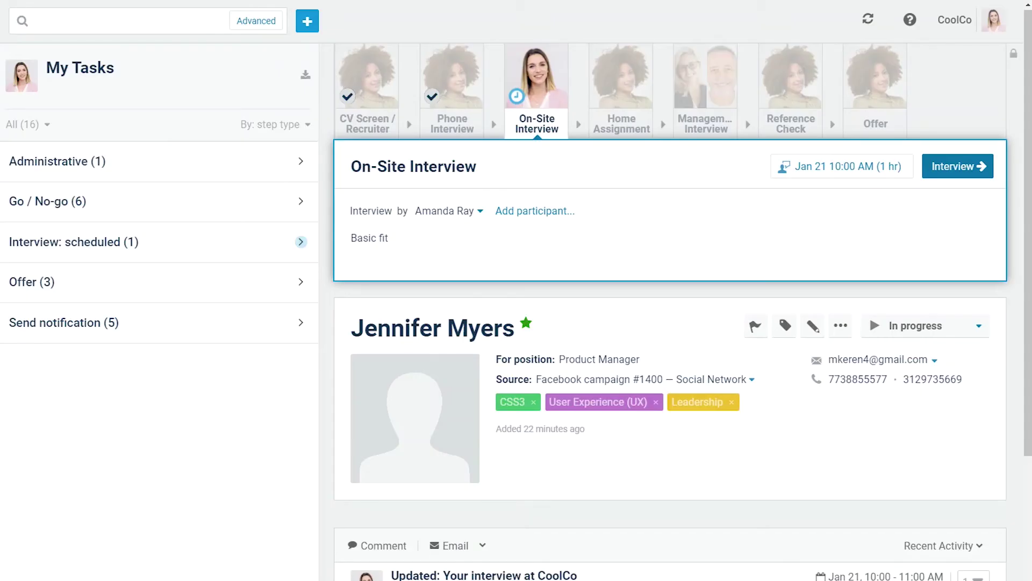
# Cancel the Jan 21 10:00 AM interview and send the candidate the cancellation email
pyautogui.click(828, 168)
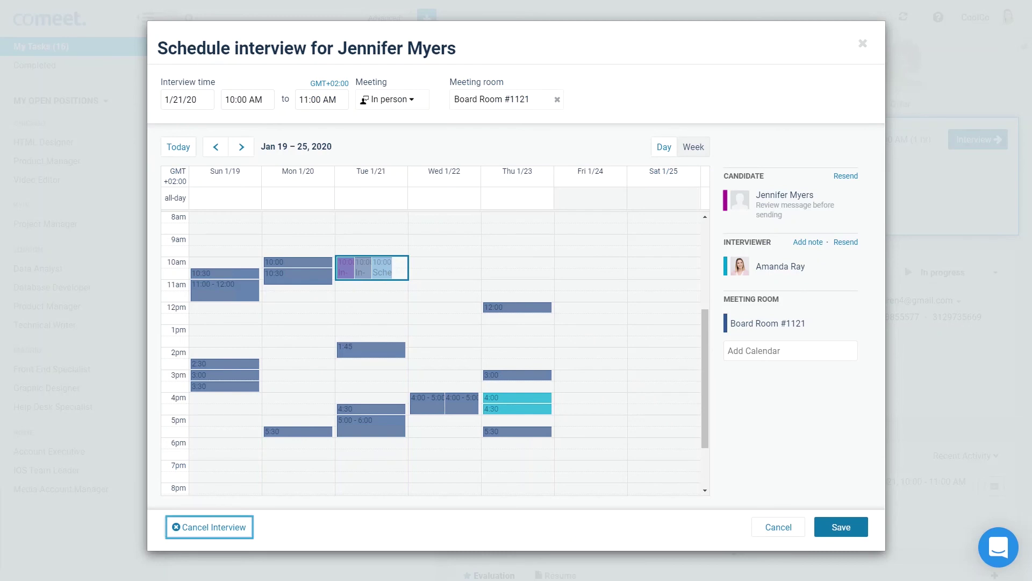
pyautogui.click(242, 528)
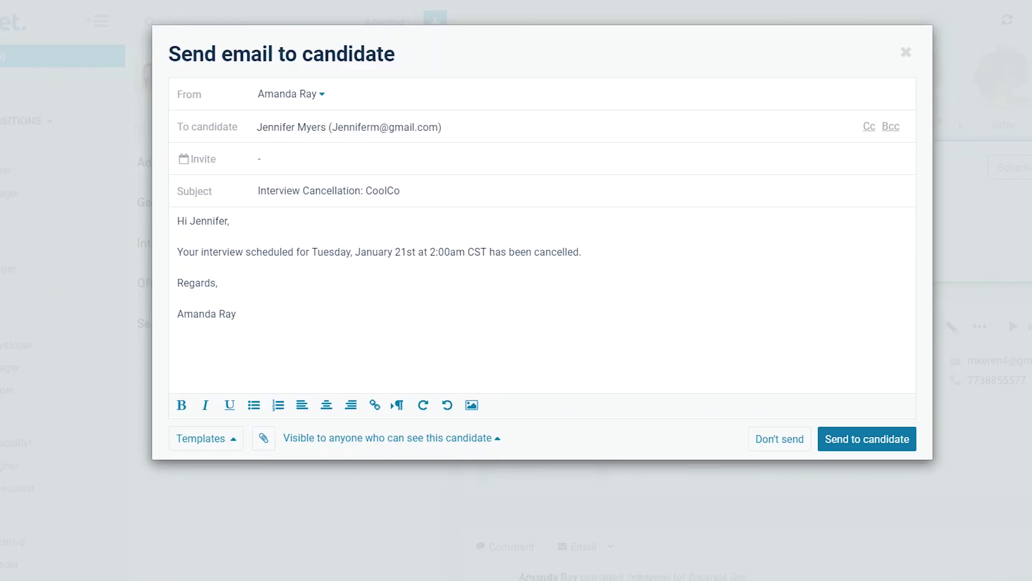
pyautogui.click(893, 437)
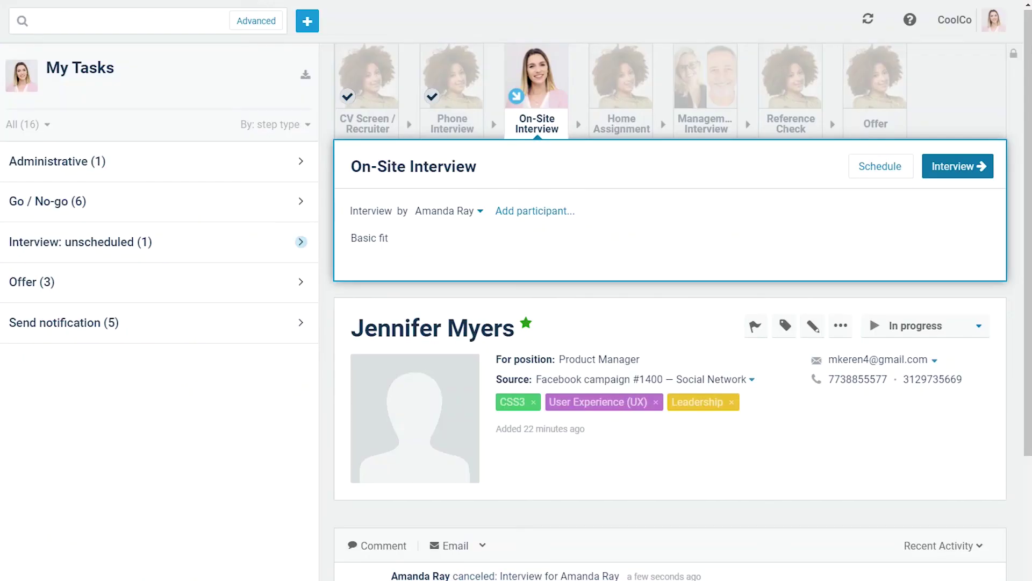